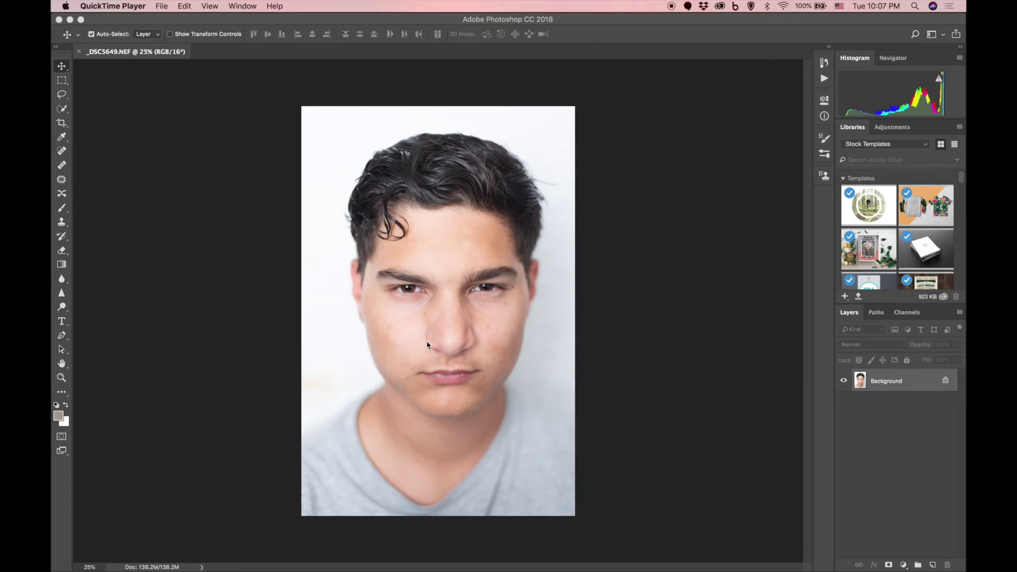
Step: Zoom the portrait to 50% and show the actions contained in the FX-Ray Retouch set
left_click(635, 370)
key("super+equal")
key("super+equal")
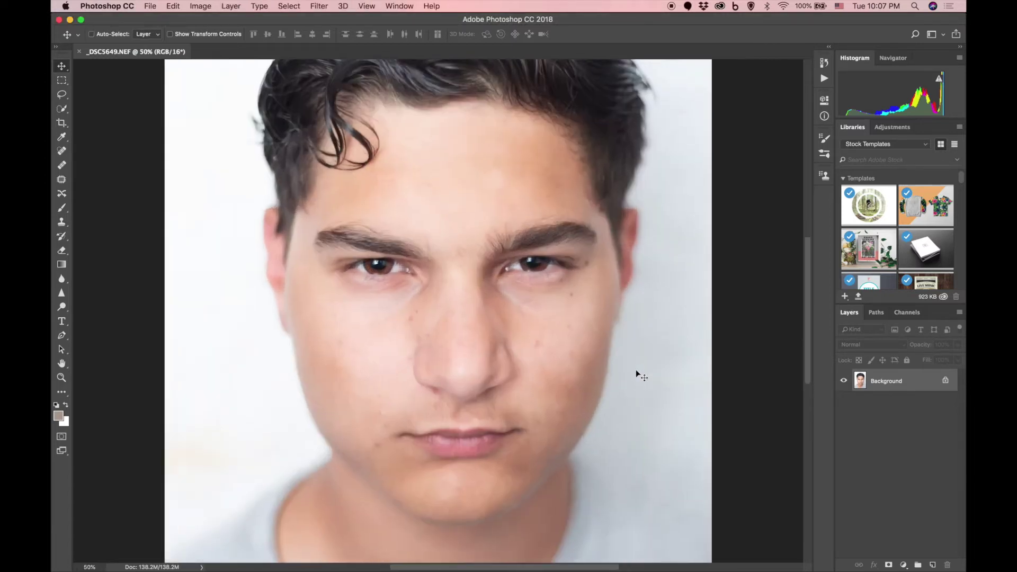
key("super")
left_click(366, 6)
mouse_move(393, 5)
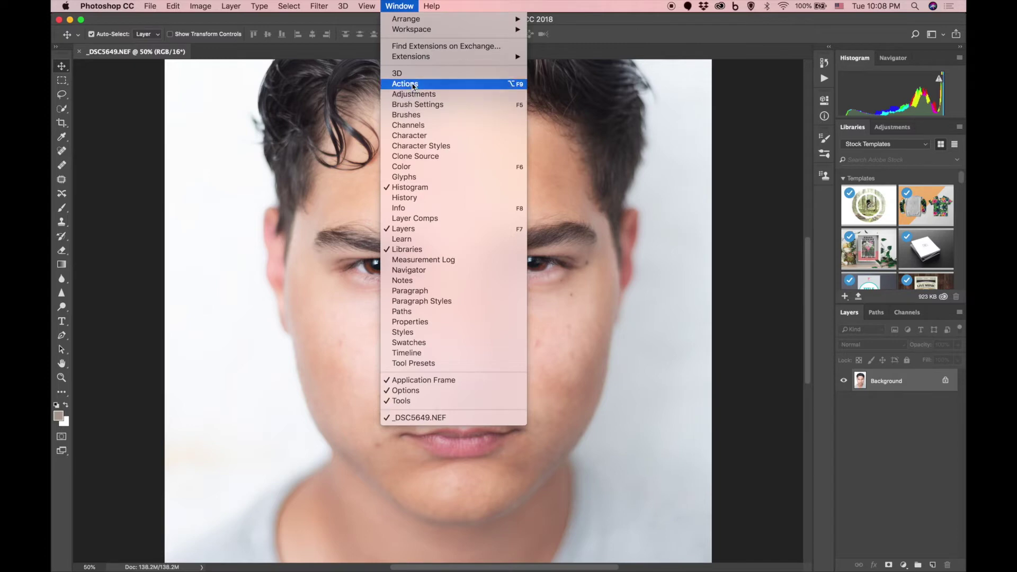
left_click(823, 80)
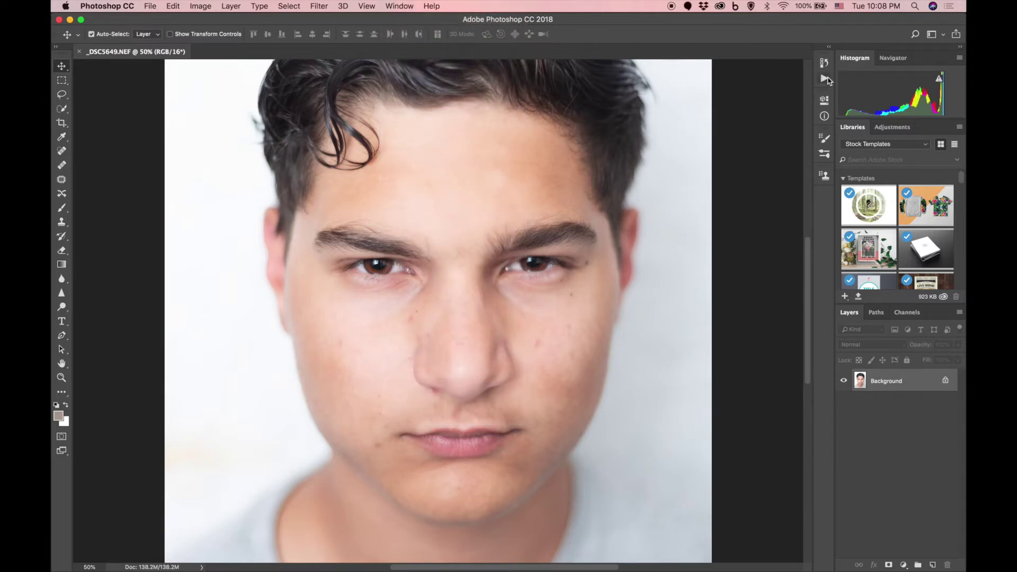
left_click(824, 81)
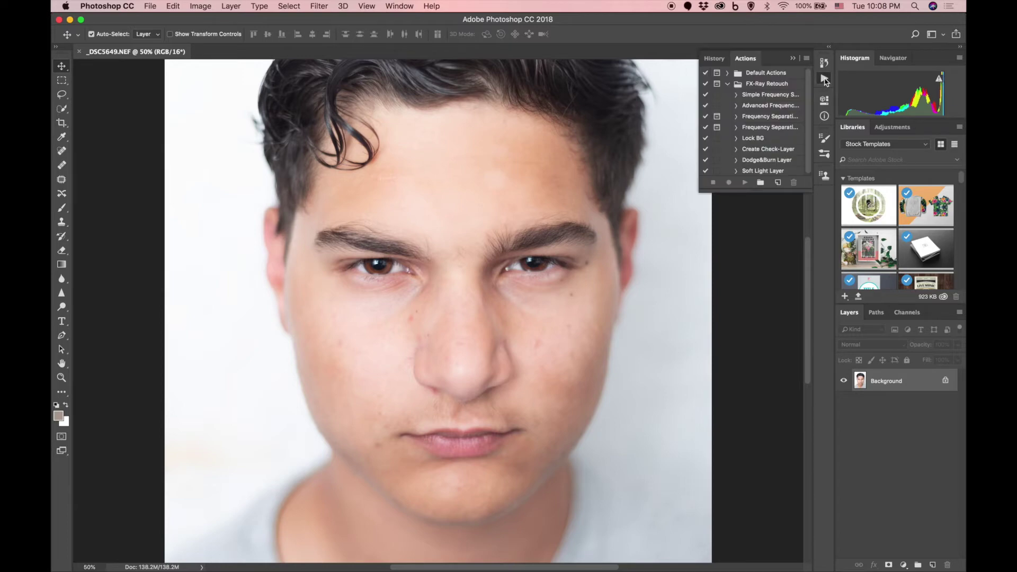
left_click(728, 84)
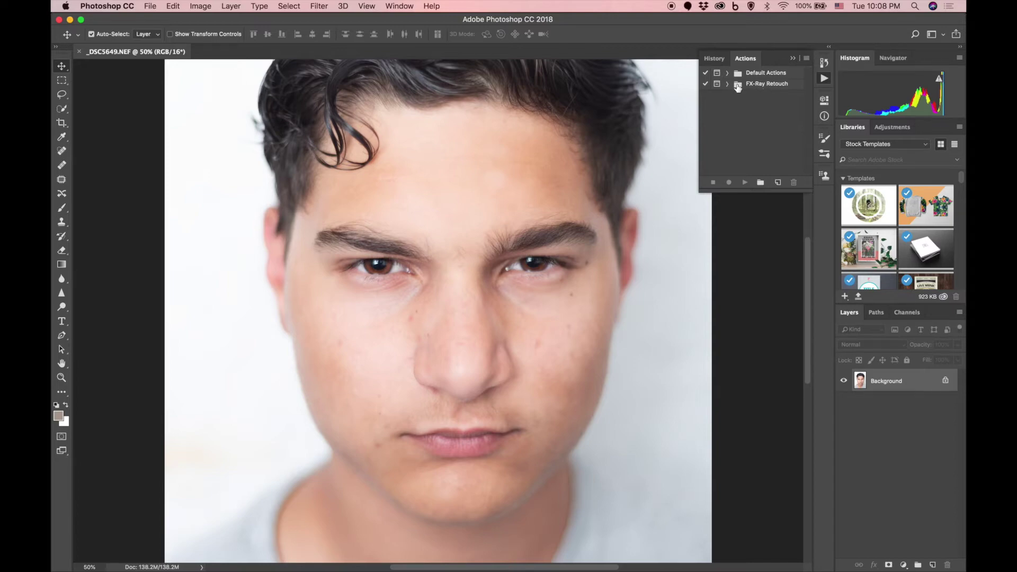
left_click(727, 85)
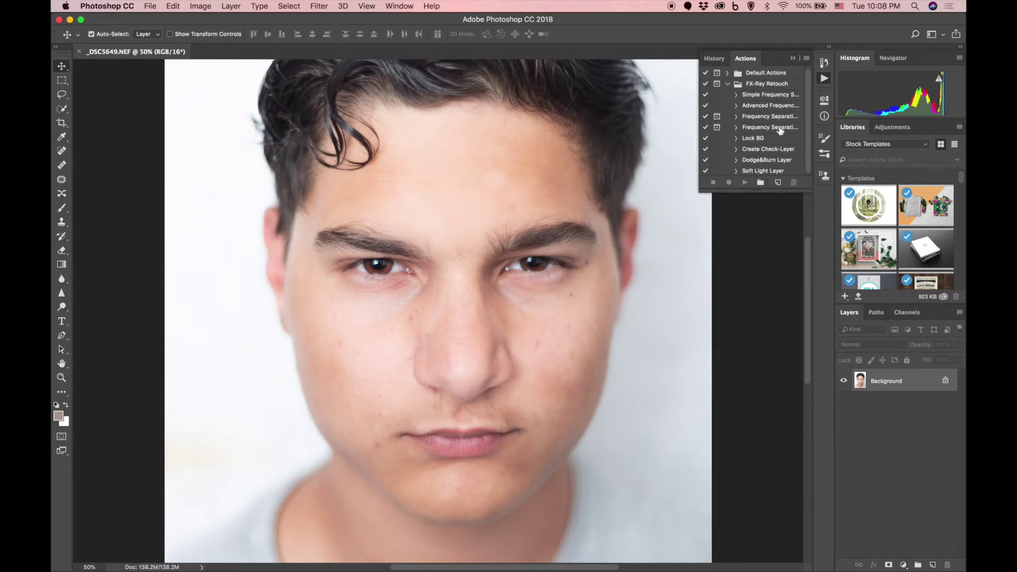
Step: Run the advanced frequency separation action, adjusting its Gaussian Blur radius until the skin texture on the Low Frequency layer is blurred out
left_click(756, 107)
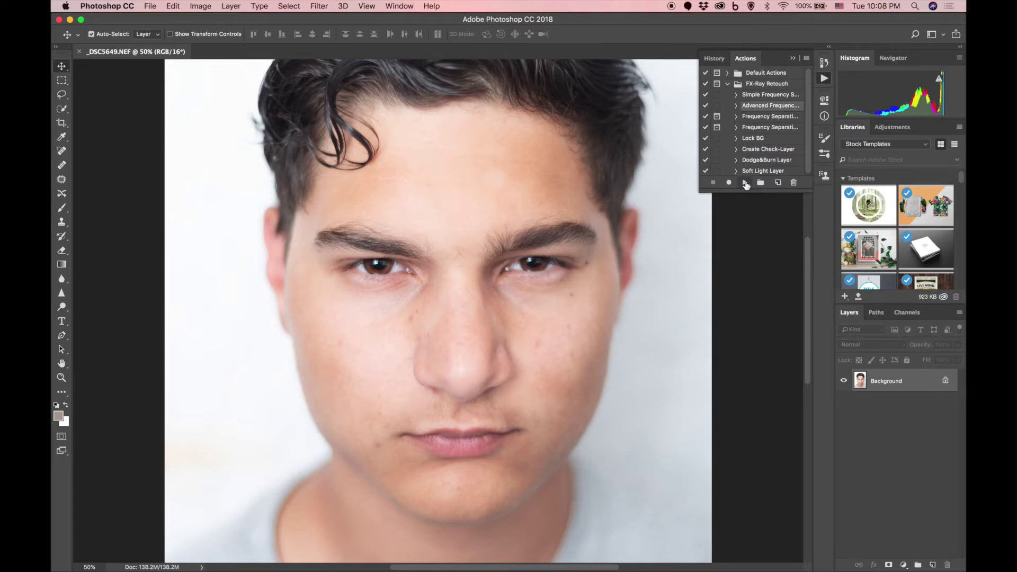
left_click(746, 182)
left_click_drag(543, 138, 746, 245)
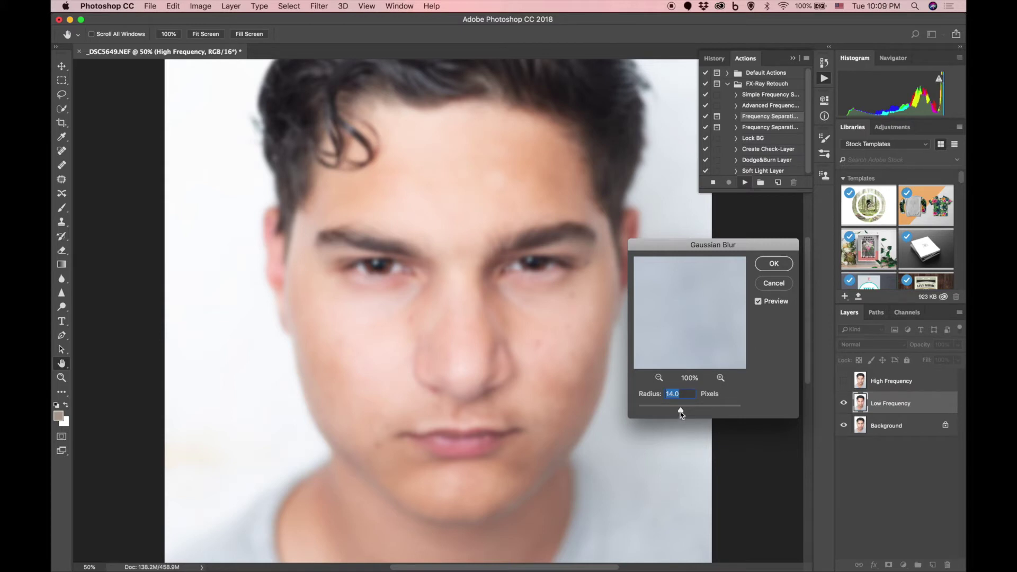
left_click_drag(680, 411, 666, 411)
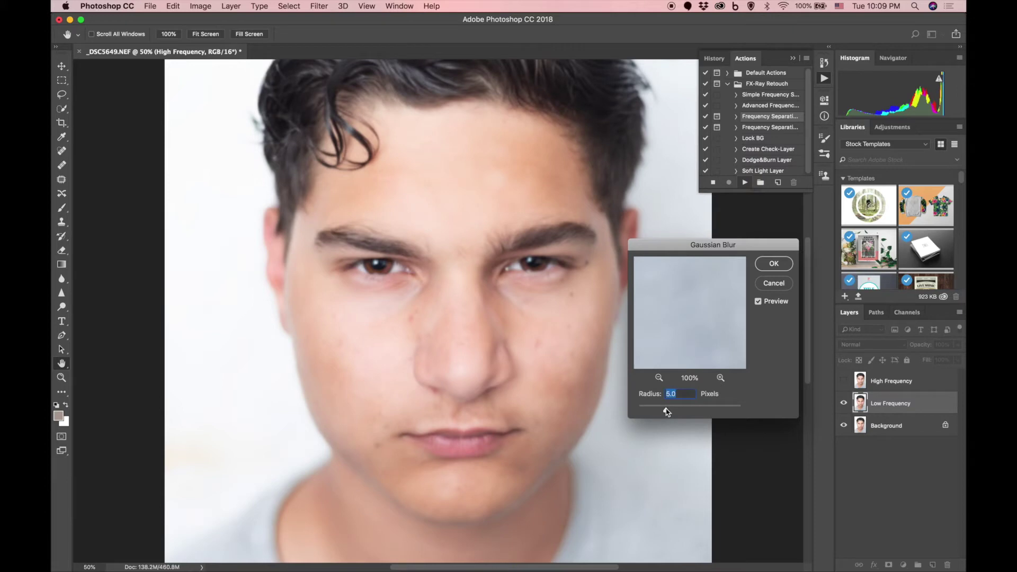
left_click_drag(666, 411, 684, 411)
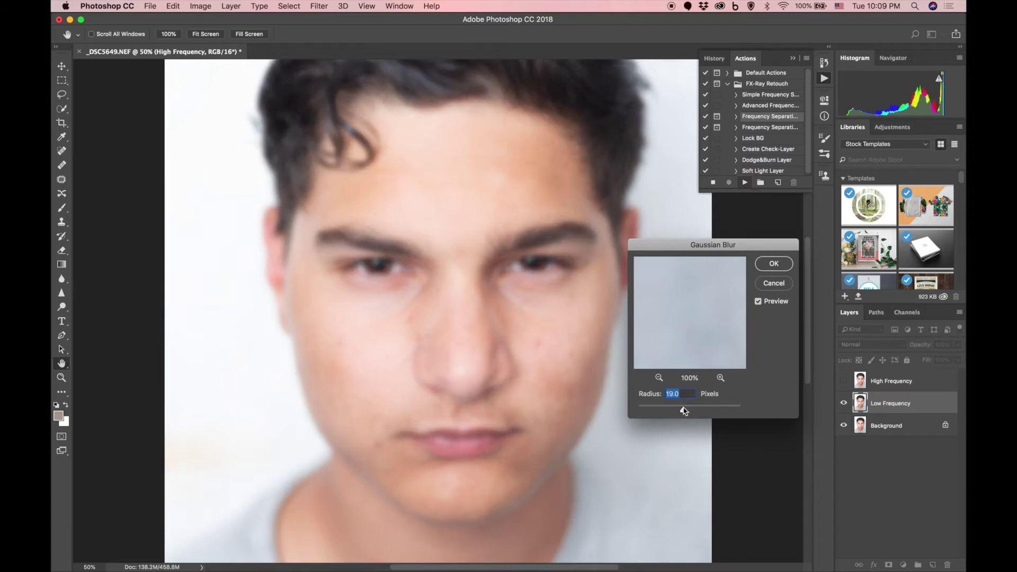
left_click_drag(684, 412, 685, 411)
left_click_drag(685, 411, 687, 411)
left_click_drag(687, 411, 683, 413)
left_click(774, 263)
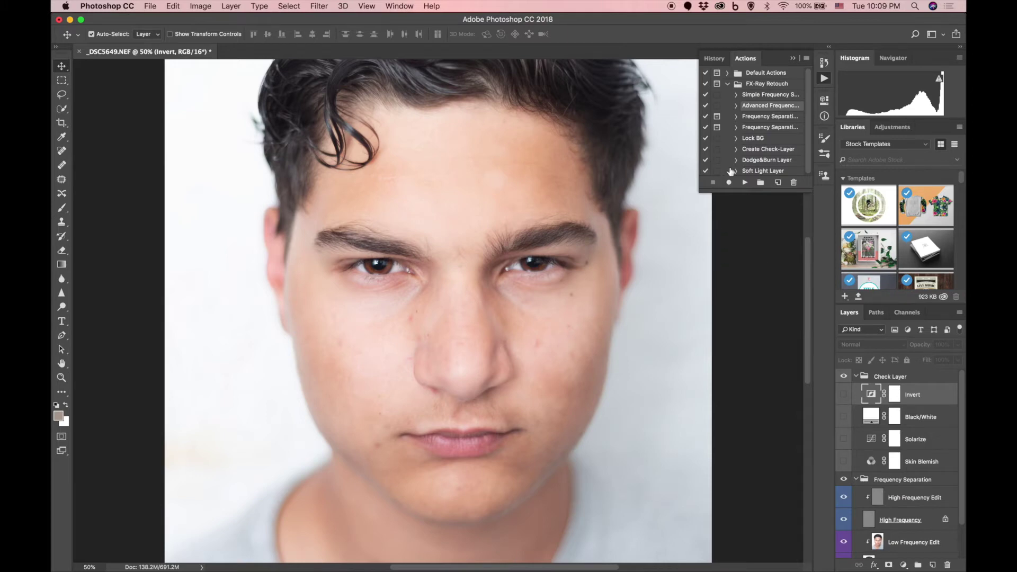
Step: Turn on the Skin Blemish check layer and make the High Frequency Edit layer active
left_click(793, 59)
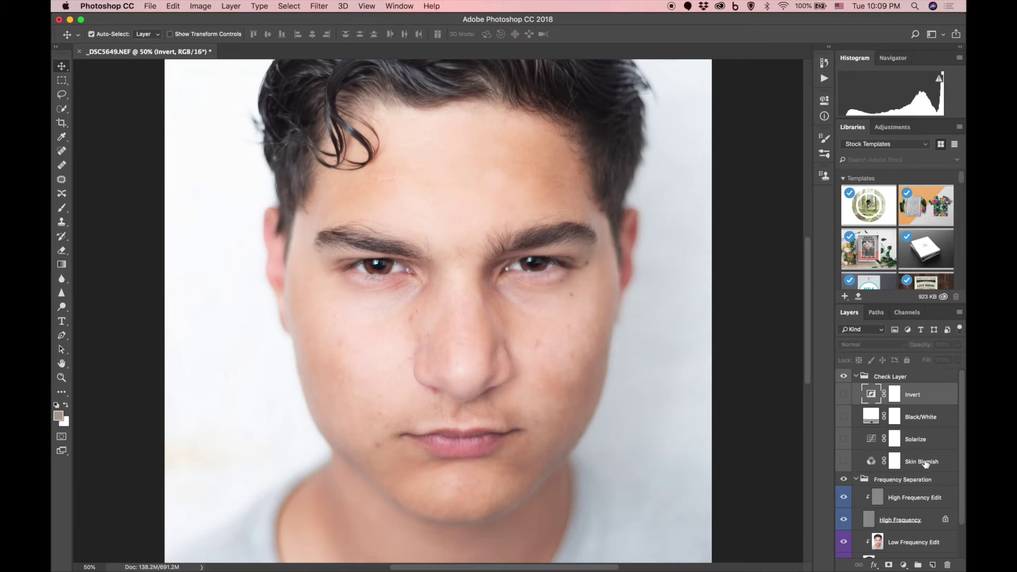
left_click(843, 462)
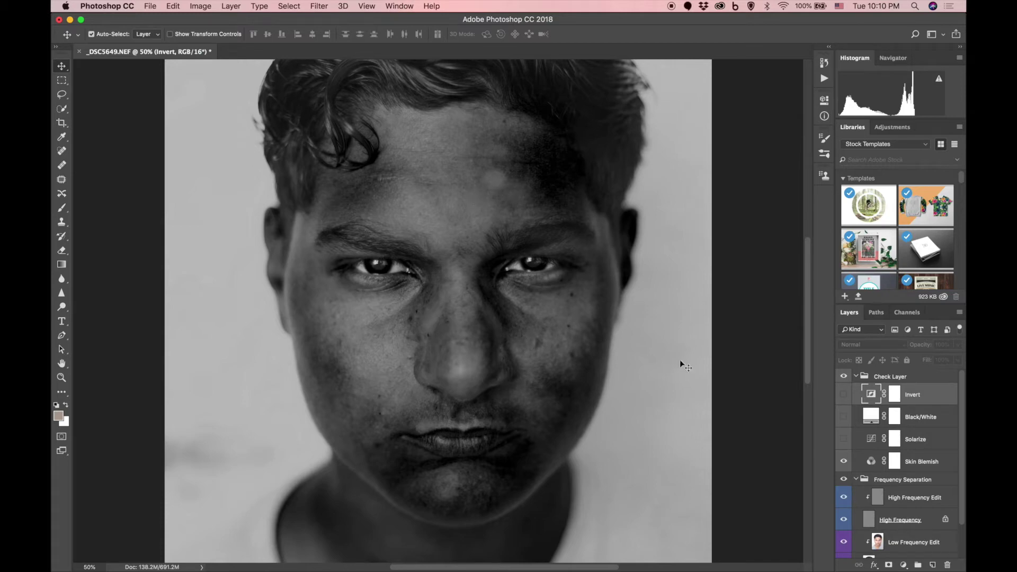
left_click(895, 502)
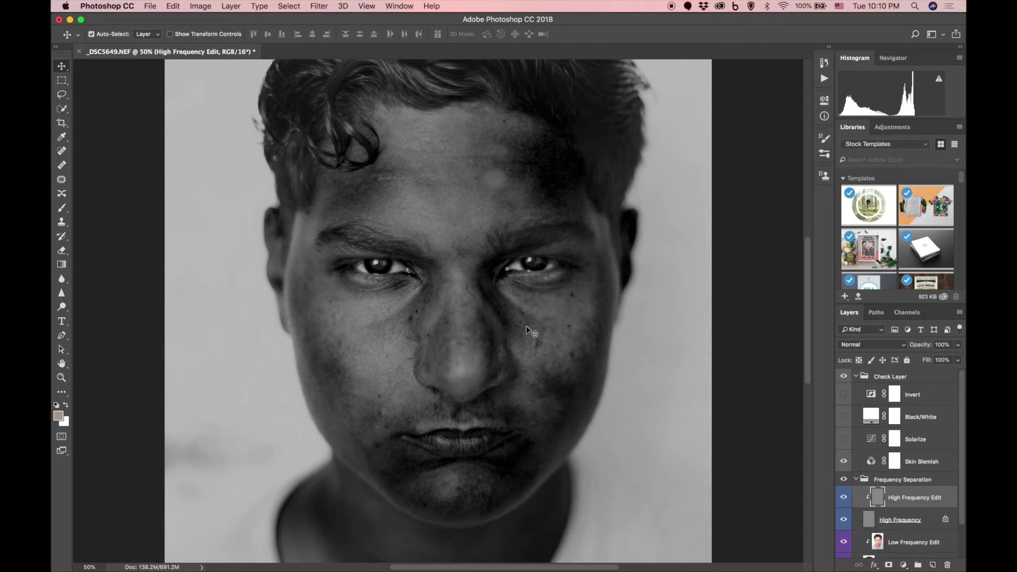
Step: Choose the Healing Brush and set it up with a flattened, angled 80 px tip
key("j")
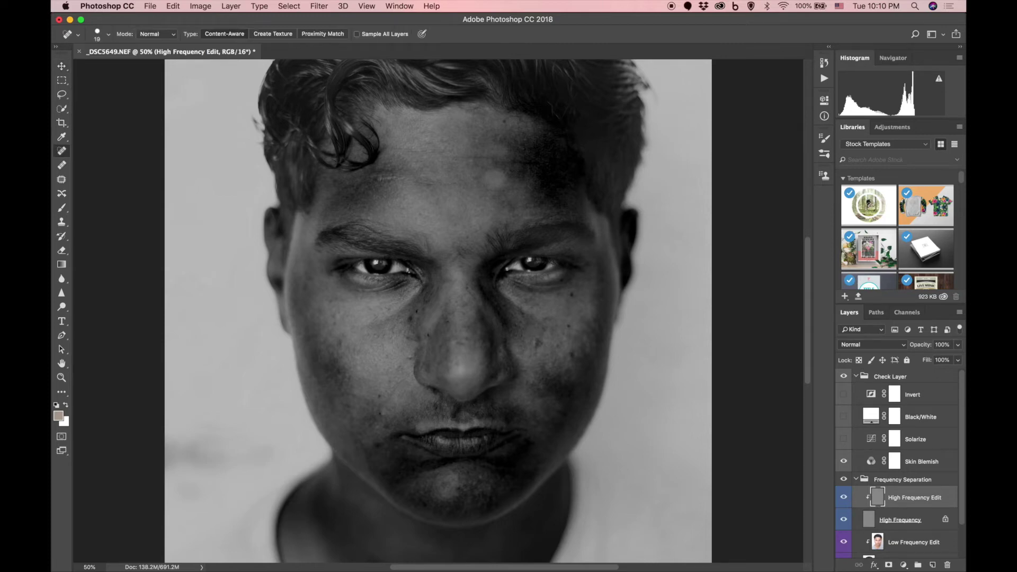
left_click(62, 166)
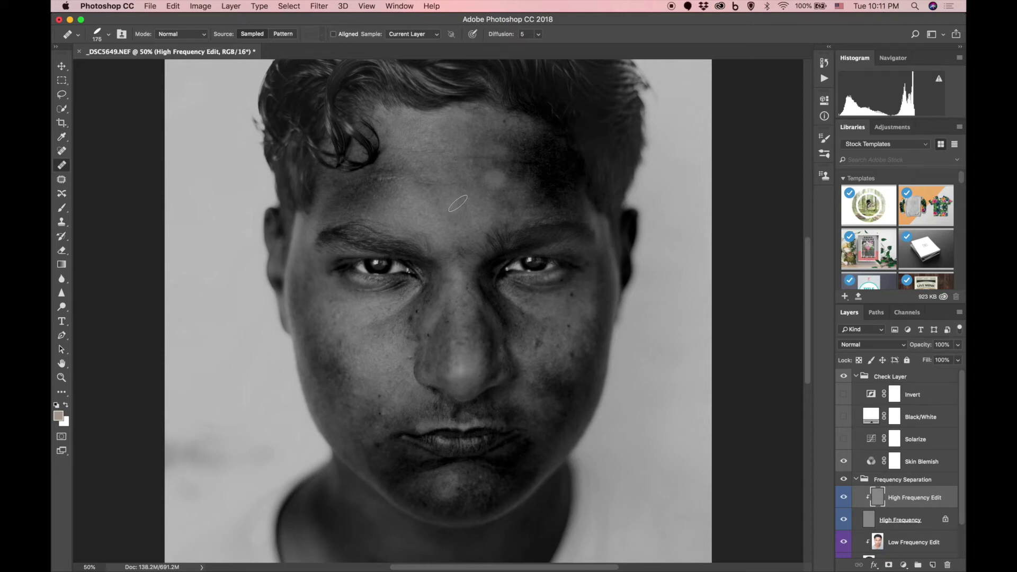
key("bracketleft")
key("bracketleft")
key("bracketleft")
right_click(457, 202)
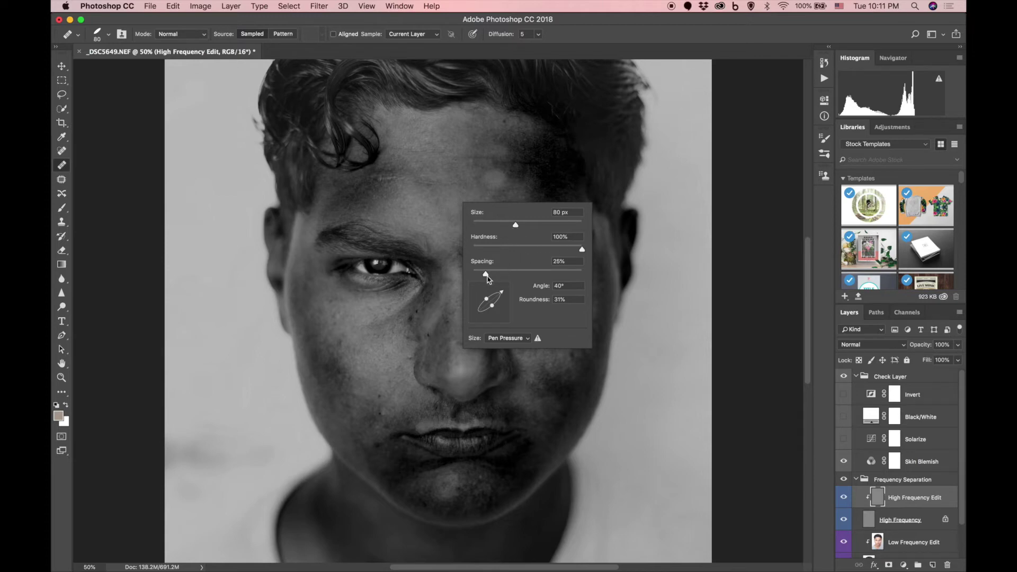
mouse_move(486, 296)
left_mouse_down()
mouse_move(479, 292)
mouse_move(487, 299)
left_mouse_up()
left_click(639, 226)
left_click(592, 200)
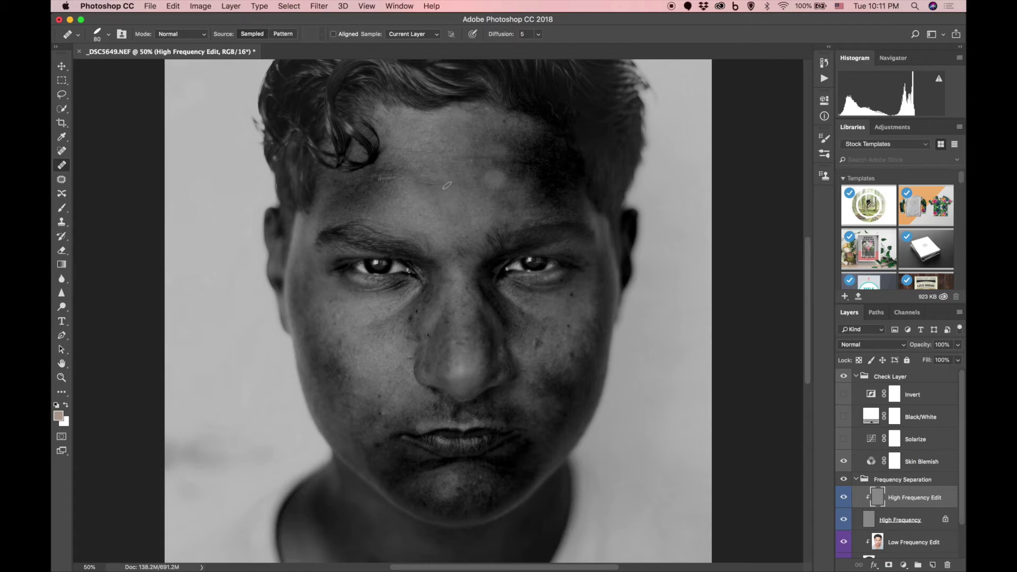
Step: Heal spots on the forehead, and with the brush reduced to 40 px, the dark spots along the side of the nose
left_click(439, 196, "alt")
left_click(474, 194, "alt")
scroll(416, 192, "up", 3)
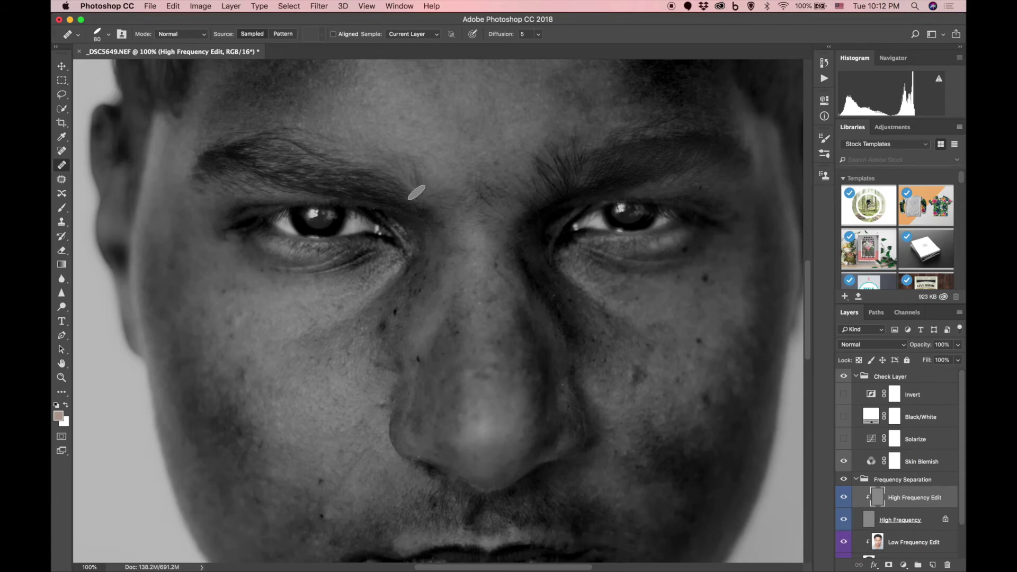
key("bracketleft")
left_click(416, 338, "alt")
left_click(417, 359)
mouse_move(411, 283)
left_mouse_down()
mouse_move(425, 286)
mouse_move(424, 260)
left_mouse_up()
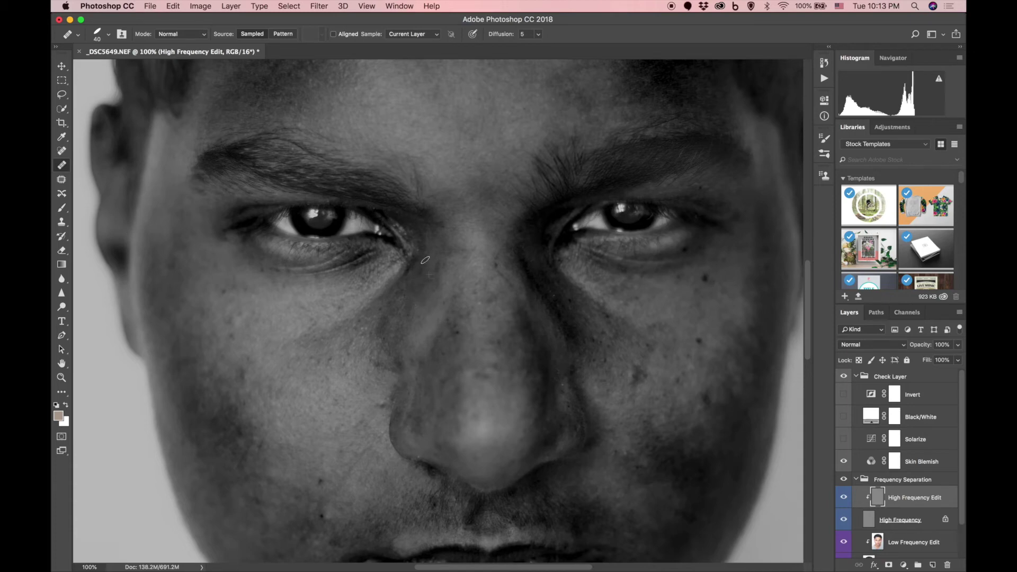
left_click(463, 349, "alt")
Step: Heal the dark moles below the eye on the right-hand cheek of the portrait using clean skin sampled nearby
left_click_drag(379, 323, 211, 286)
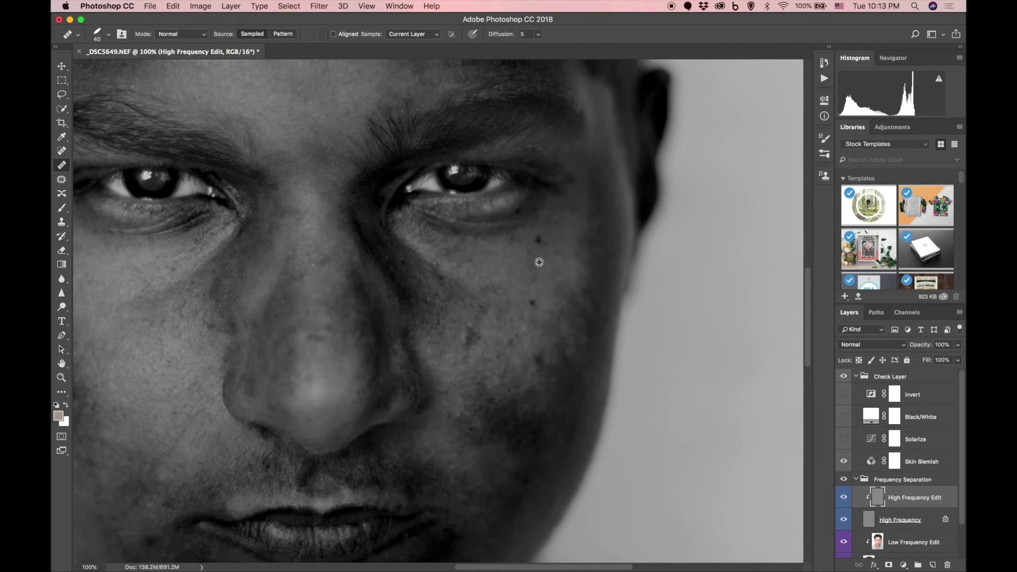
left_click(539, 239)
left_click(534, 311, "alt")
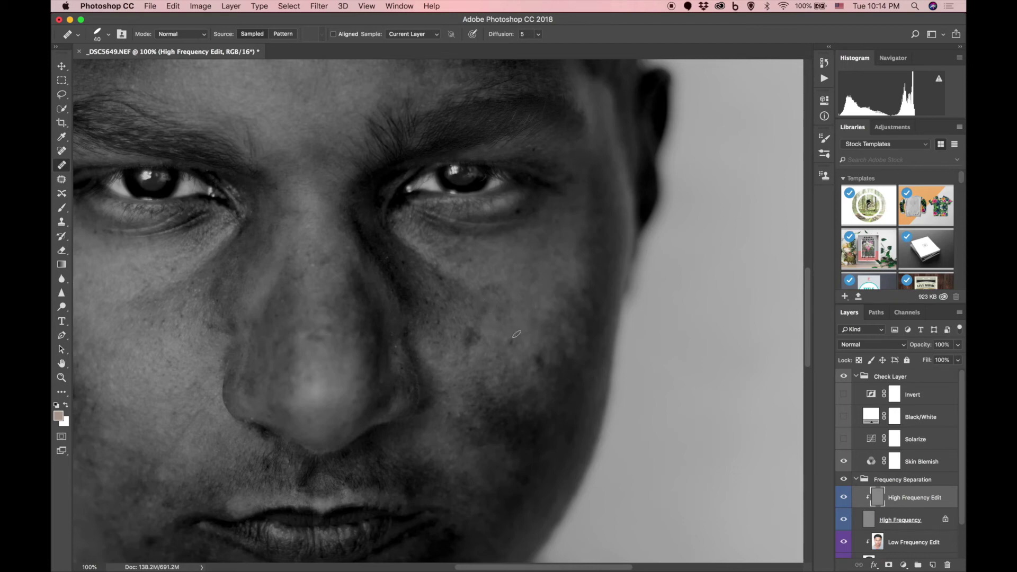
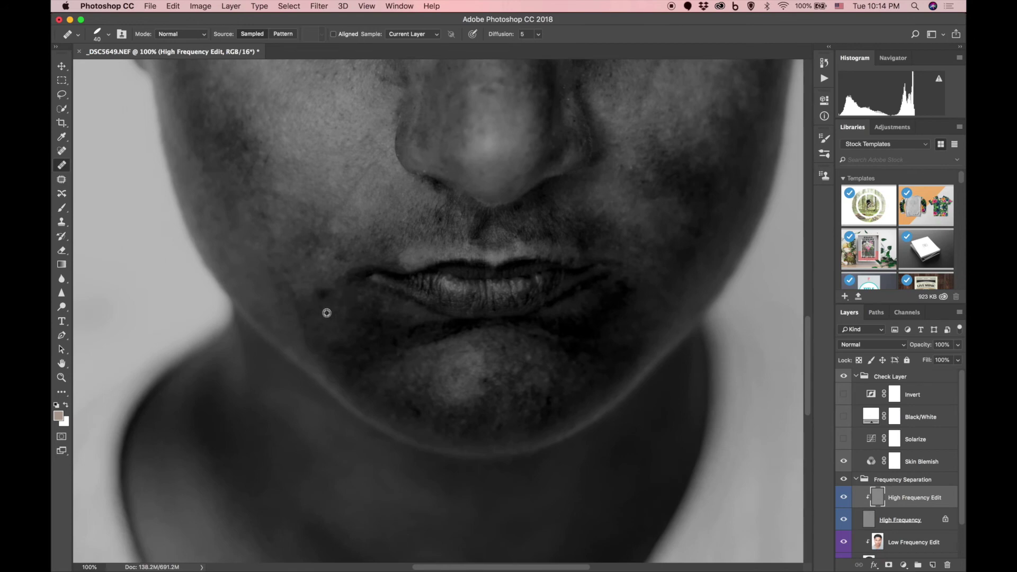
Step: Heal the dark spots beside the left mouth corner and the blemishes on the chin
mouse_move(318, 291)
left_mouse_down()
mouse_move(330, 300)
mouse_move(313, 299)
mouse_move(325, 303)
left_mouse_up()
left_click(437, 416, "alt")
left_click_drag(427, 411, 409, 406)
left_click(498, 358)
left_click(501, 354)
Step: Heal the spots on the portrait's lower right cheek beside the mouth with newly sampled skin
scroll(503, 335, "right", 10)
scroll(503, 336, "up", 5)
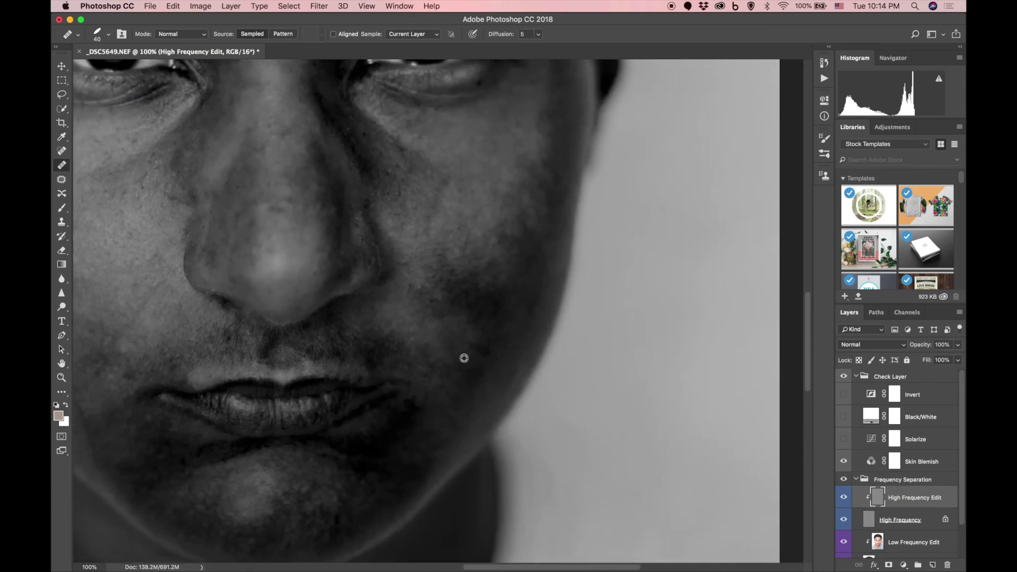
left_click(464, 358, "alt")
left_click_drag(456, 339, 488, 351)
left_click(442, 341, "alt")
left_click_drag(456, 350, 477, 344)
Step: Hide the Skin Blemish check layer and heal the remaining marks on the portrait's left cheek in full colour
left_click(844, 463)
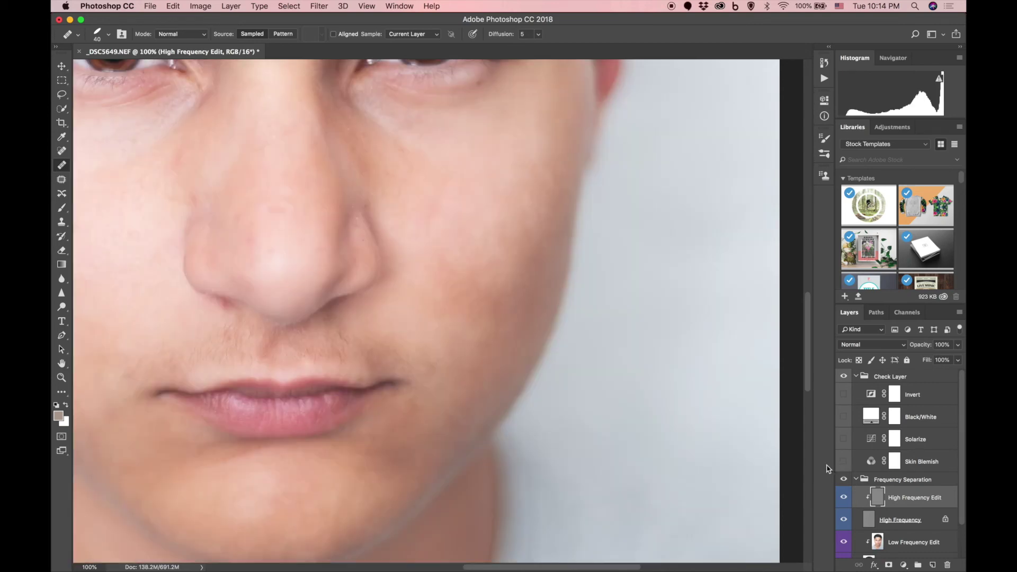
mouse_move(431, 363)
left_mouse_down()
mouse_move(486, 330)
mouse_move(608, 367)
left_mouse_up()
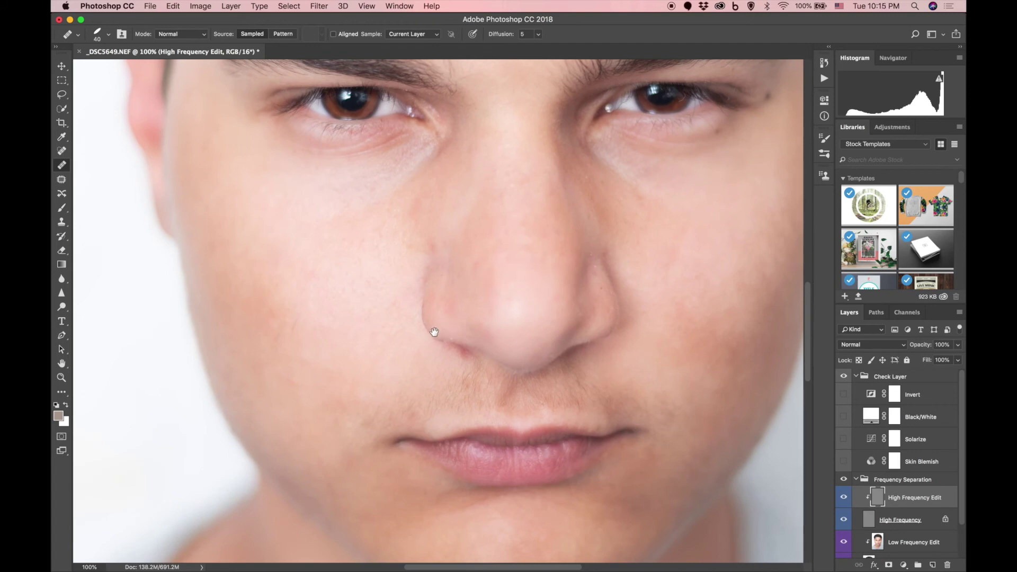
left_click_drag(338, 358, 383, 385)
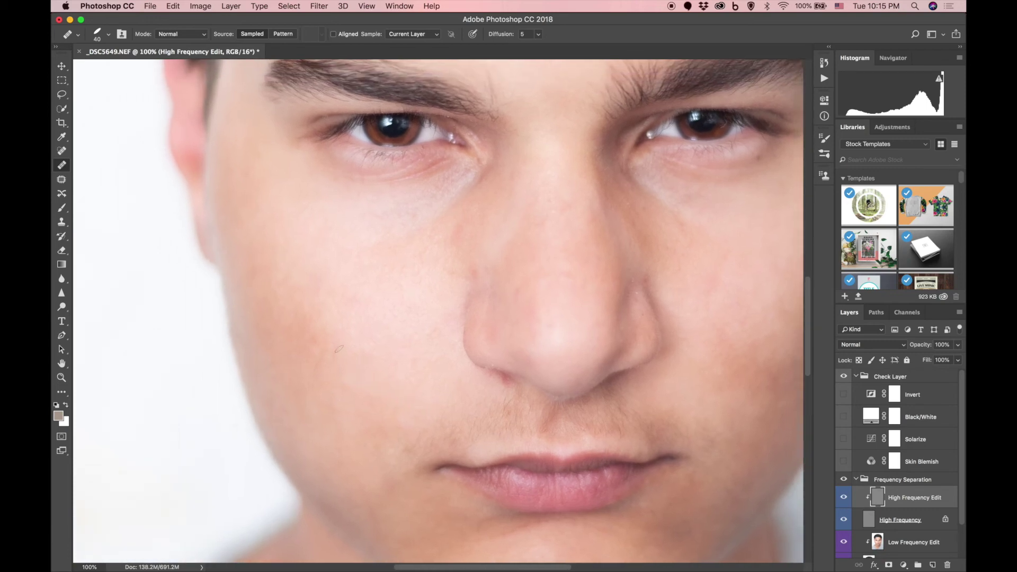
left_click(323, 348)
left_click_drag(422, 290, 383, 415)
left_click(399, 372, "alt")
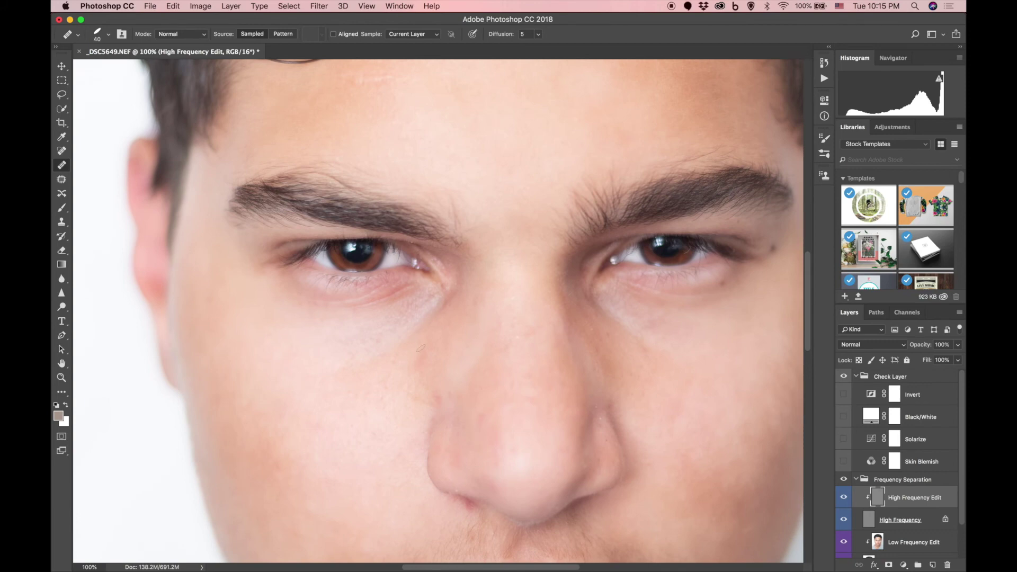
Step: Heal the small marks between the eyebrows beside the inner end of the left eyebrow
scroll(479, 320, "up", 5)
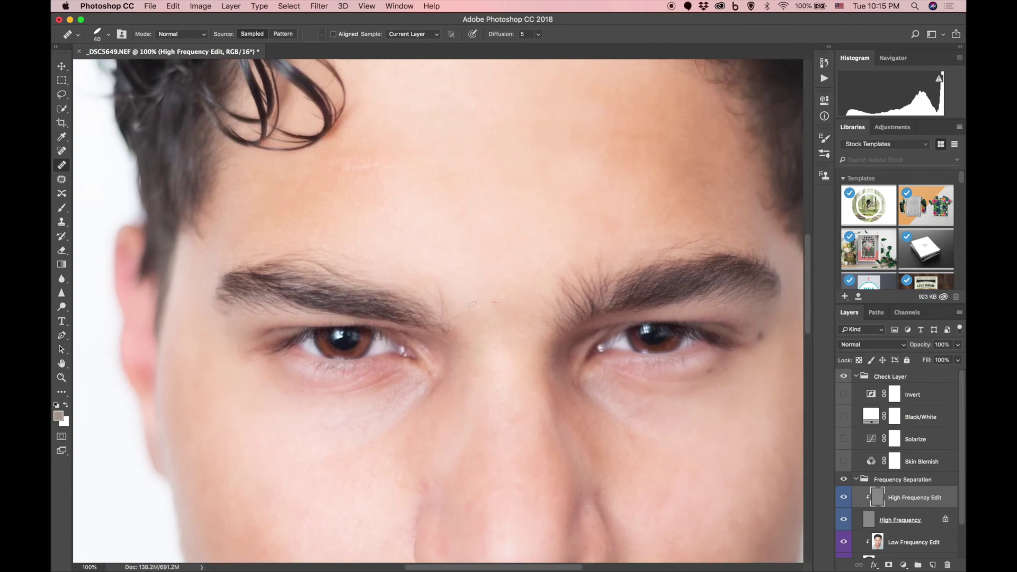
left_click_drag(455, 294, 437, 276)
scroll(485, 269, "right", 5)
scroll(485, 269, "up", 1)
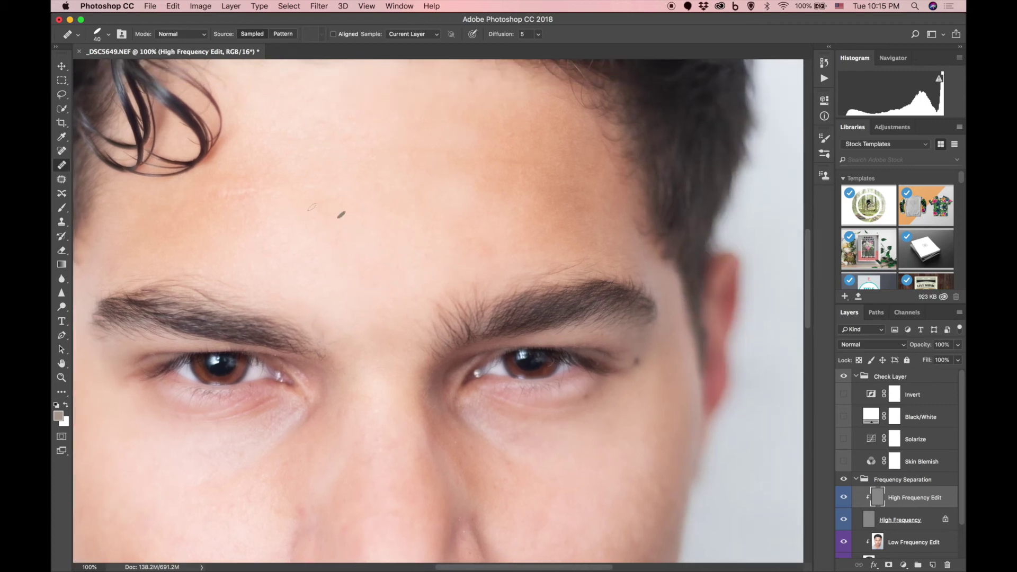
Step: Heal the light line on the forehead below the hair curl and the remaining marks across the forehead
scroll(402, 270, "left", 6)
scroll(402, 270, "up", 2)
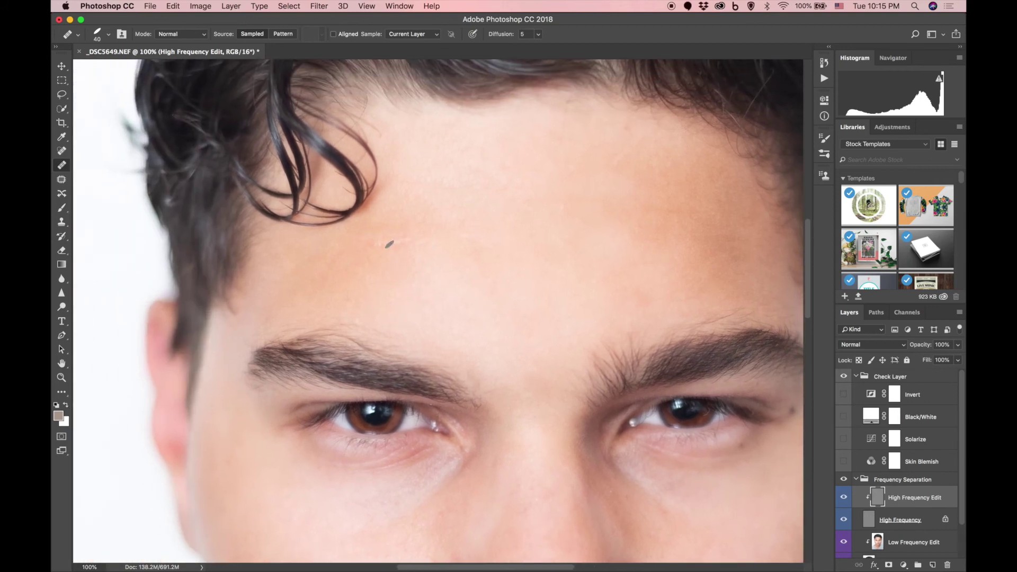
left_click(388, 246)
left_click_drag(559, 274, 365, 303)
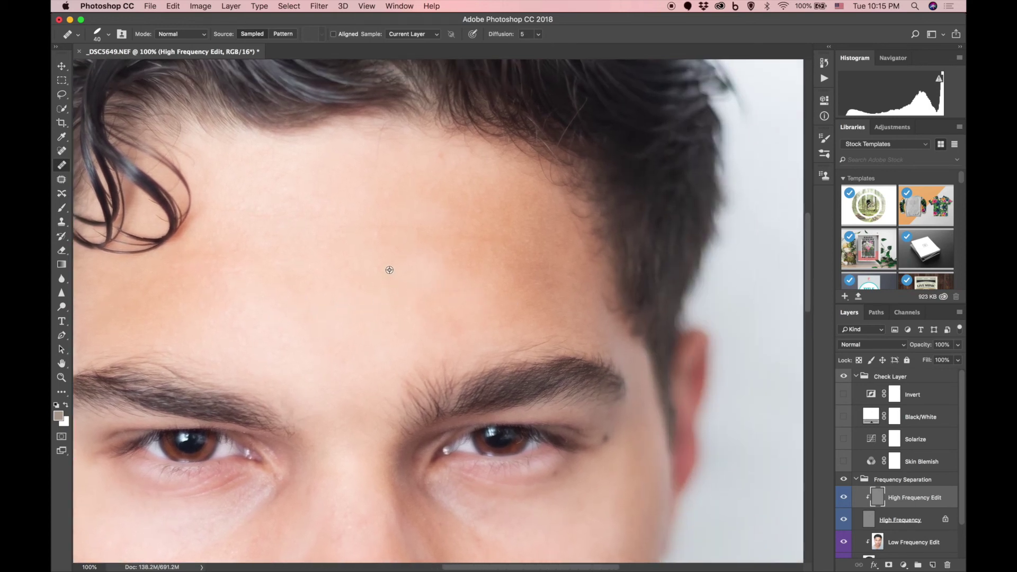
left_click(476, 264, "alt")
Step: Examine the healed skin at 100% for leftover blemishes, from the nose down to the chin and neck and back up over the cheeks to the forehead
scroll(425, 257, "down", 10)
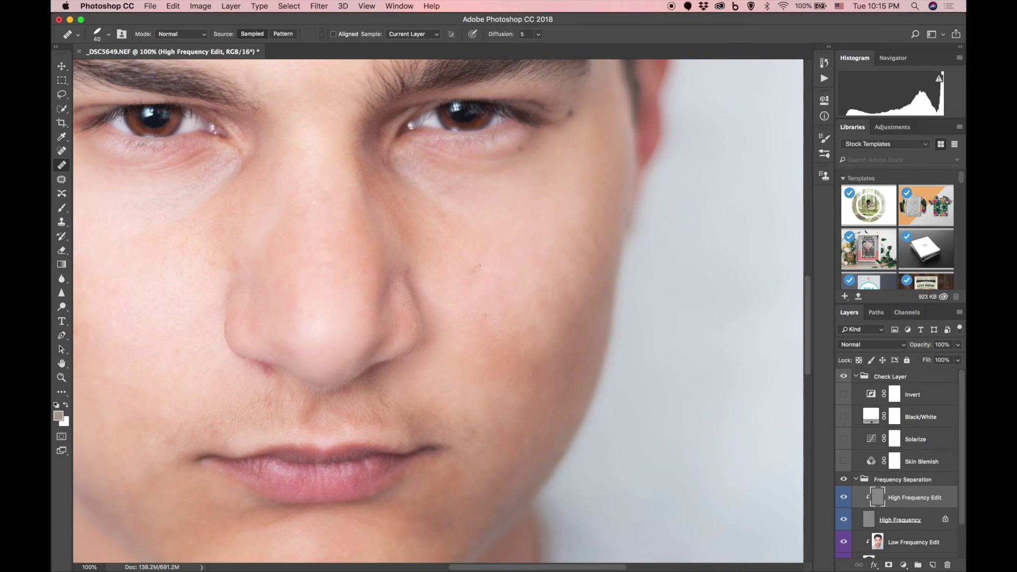
left_click(323, 347, "alt")
scroll(318, 318, "down", 5)
scroll(318, 318, "right", 2)
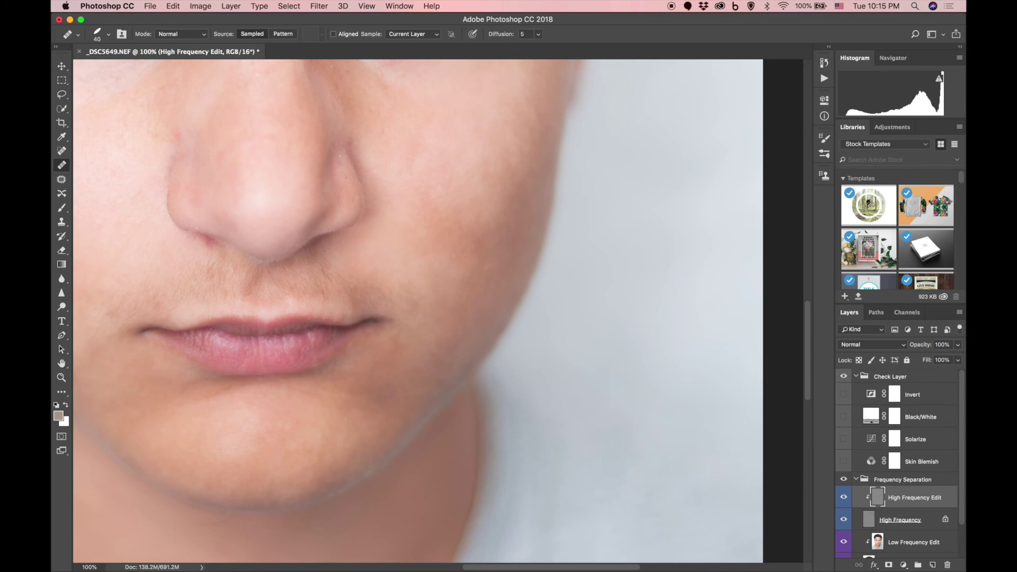
scroll(386, 363, "down", 5)
scroll(386, 363, "left", 3)
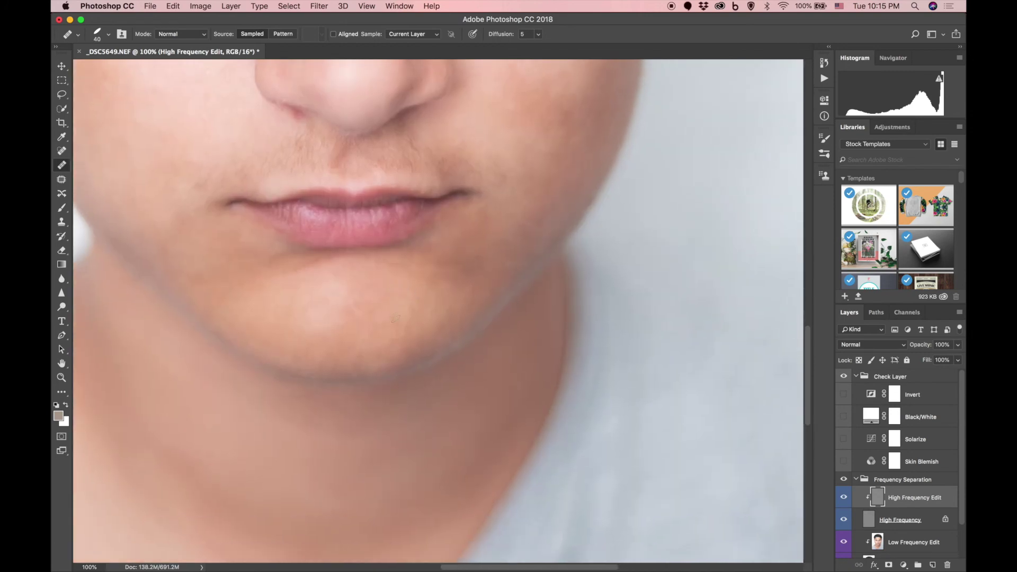
left_click_drag(359, 278, 547, 352)
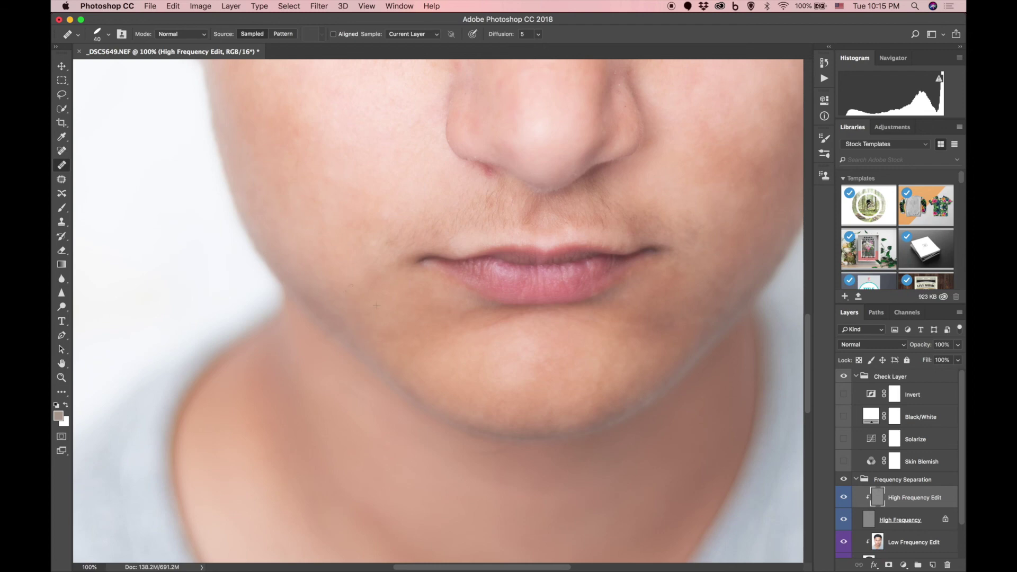
left_click_drag(357, 229, 397, 328)
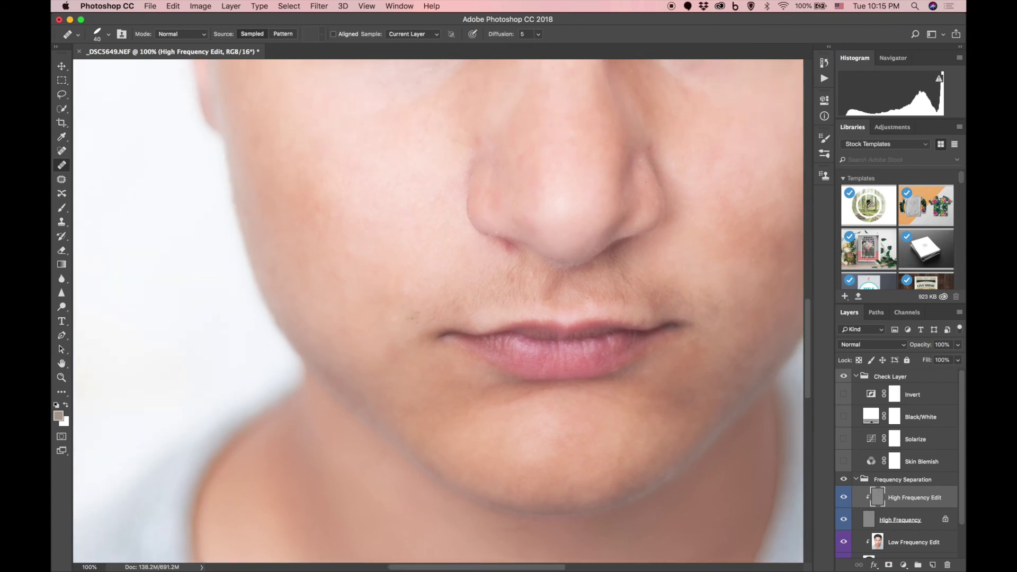
left_click_drag(368, 225, 470, 339)
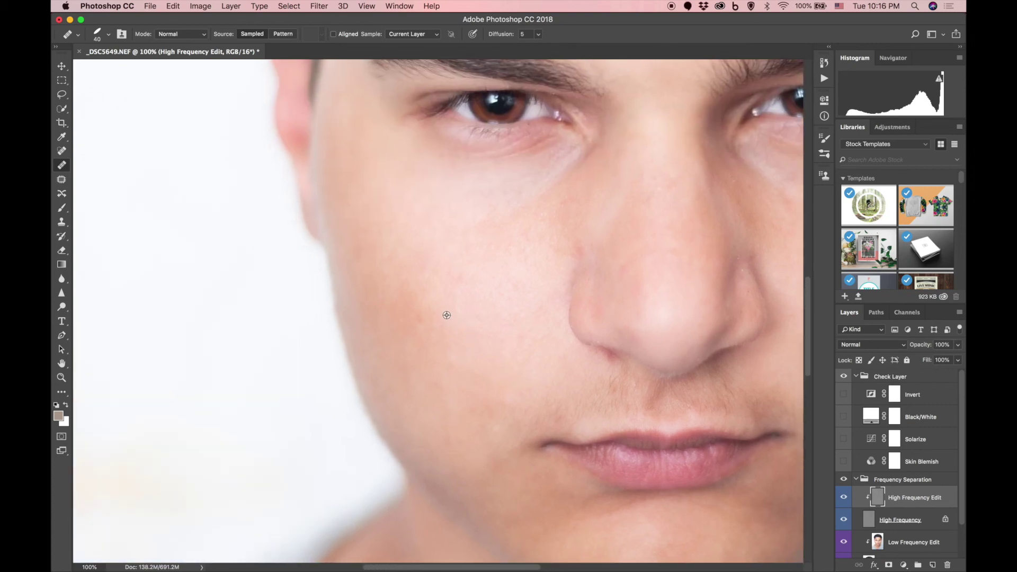
left_click_drag(493, 284, 371, 318)
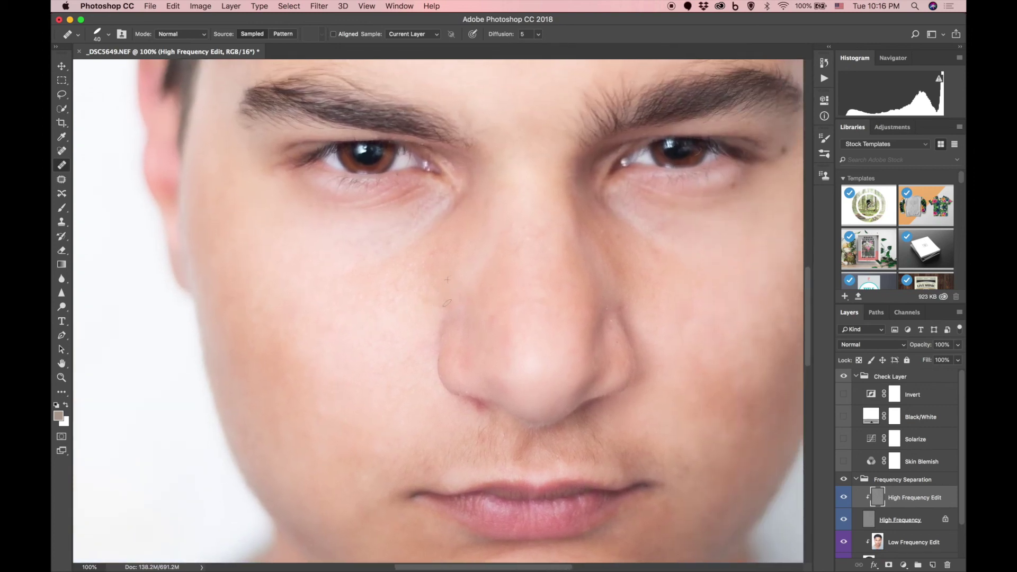
left_click_drag(345, 295, 326, 363)
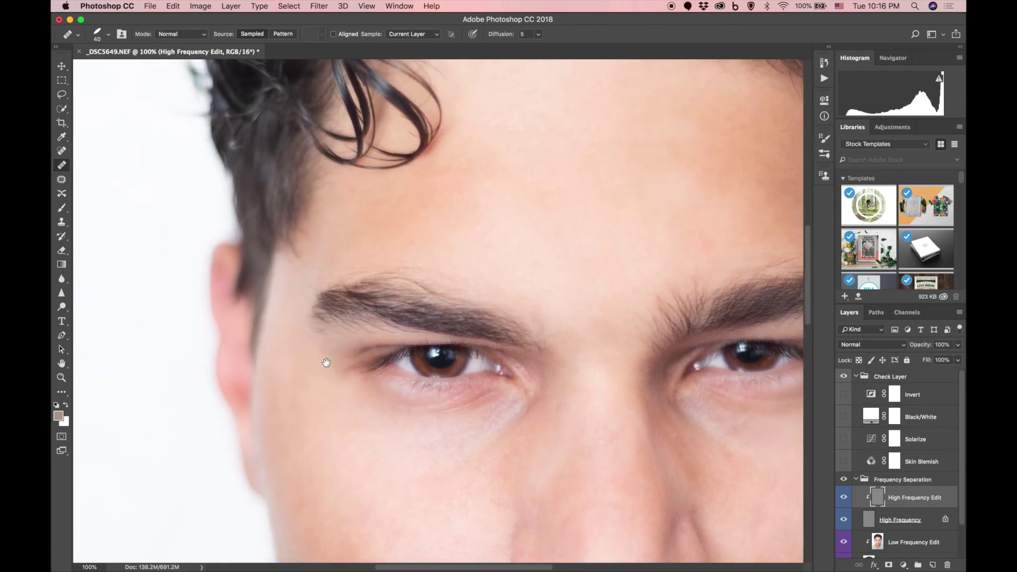
left_click_drag(510, 291, 351, 370)
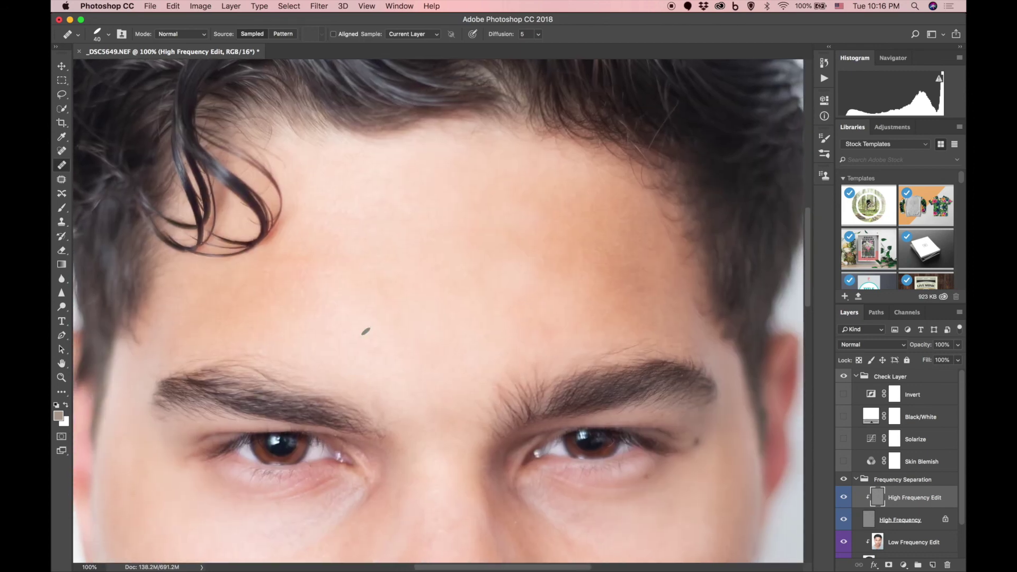
Step: Compare the portrait before and after retouching by switching the Frequency Separation group's visibility off and on, leaving the group visible
key("super+0")
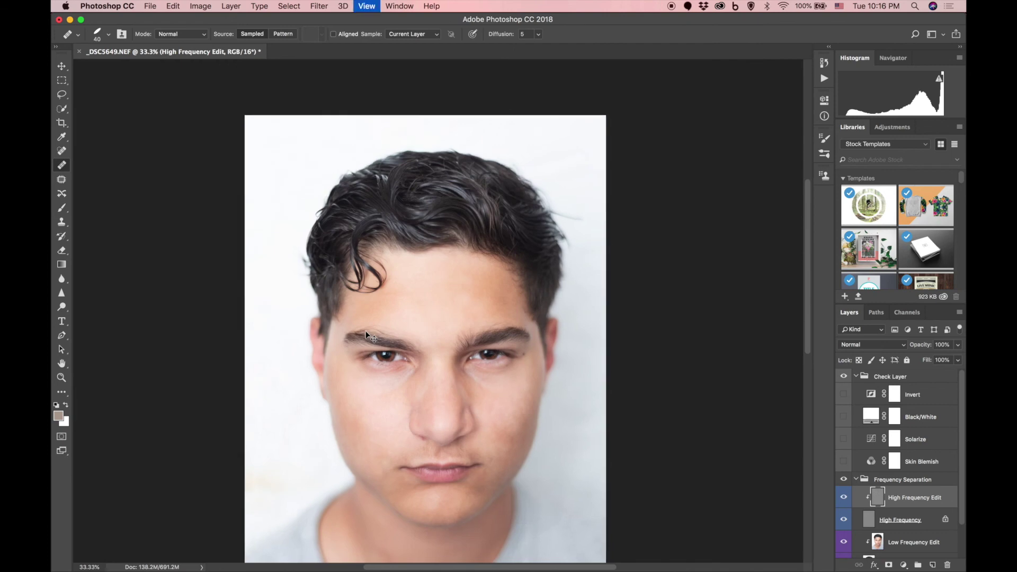
key("super+minus")
key("super+equal")
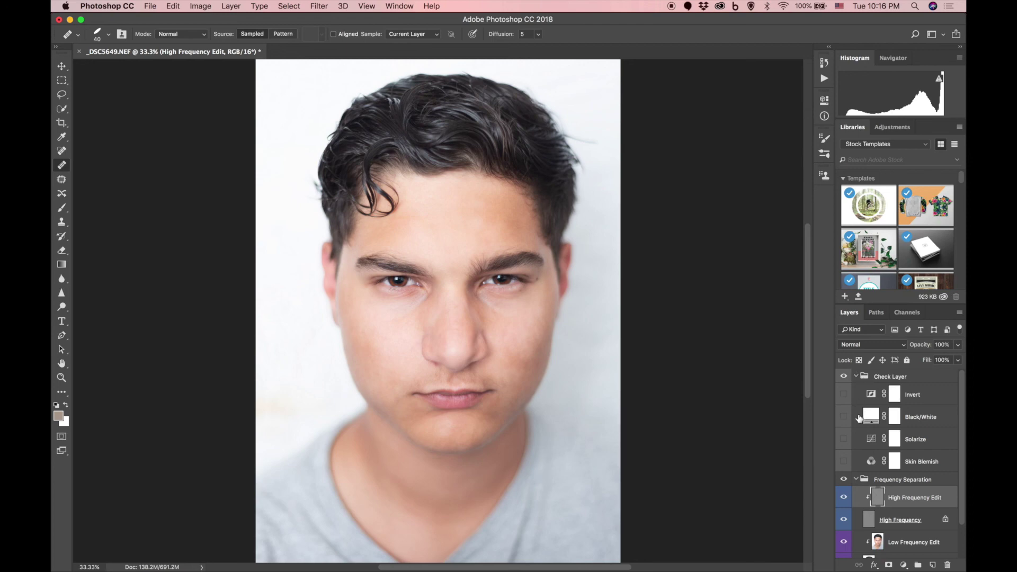
left_click(845, 480)
key("super+equal")
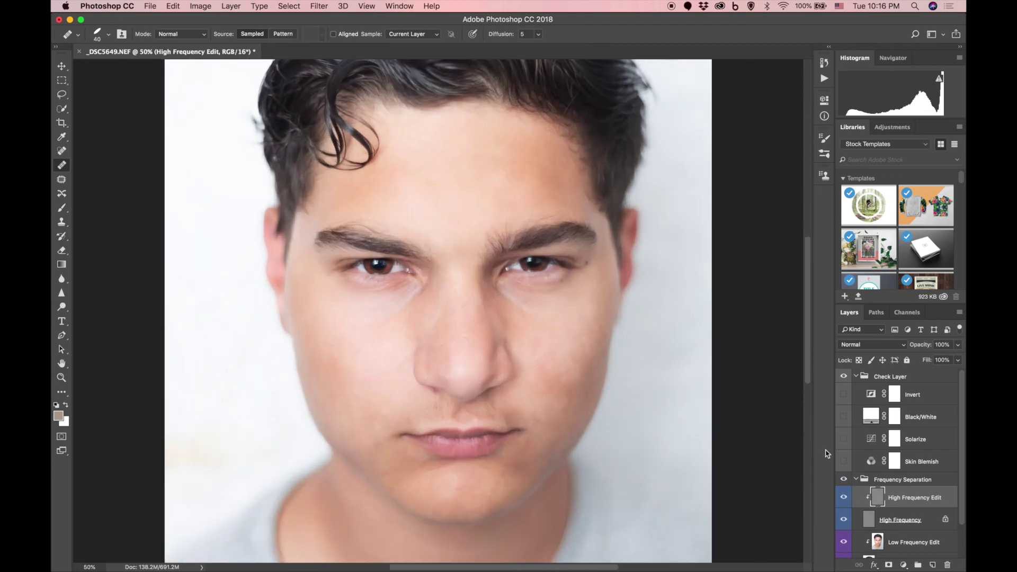
left_click(843, 480)
left_click(843, 480)
left_click(843, 480)
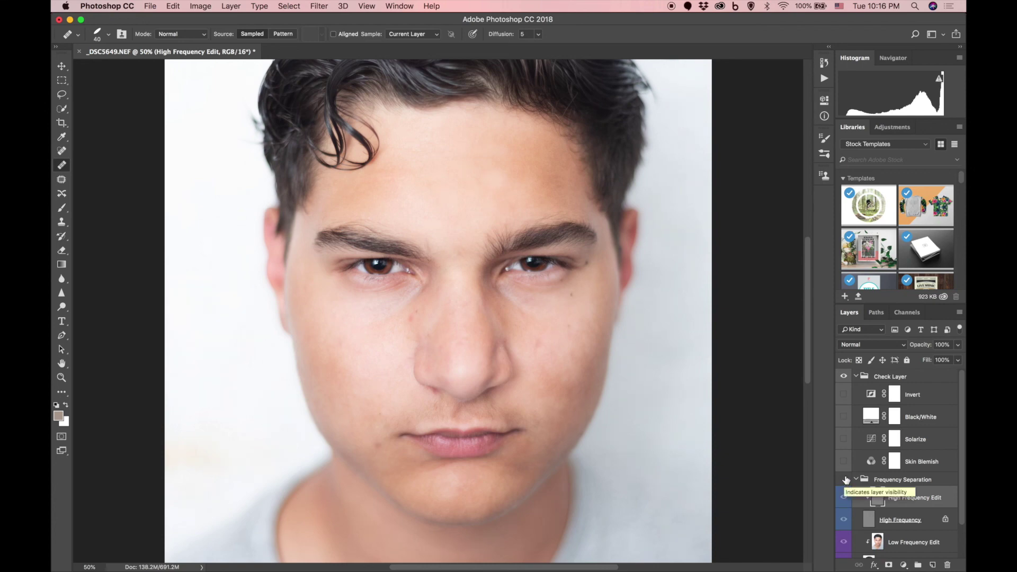
left_click(844, 480)
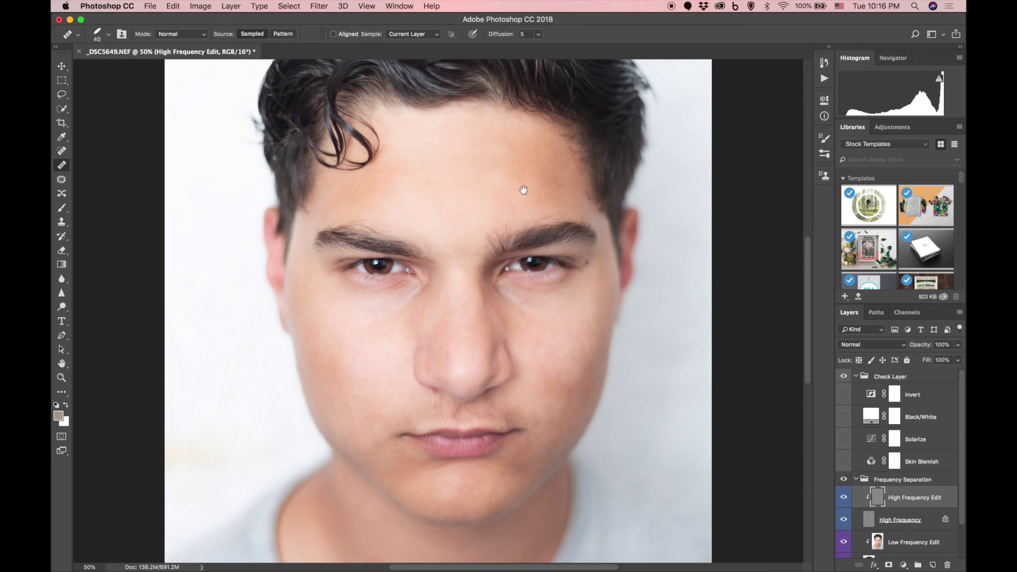
left_click_drag(520, 175, 517, 237)
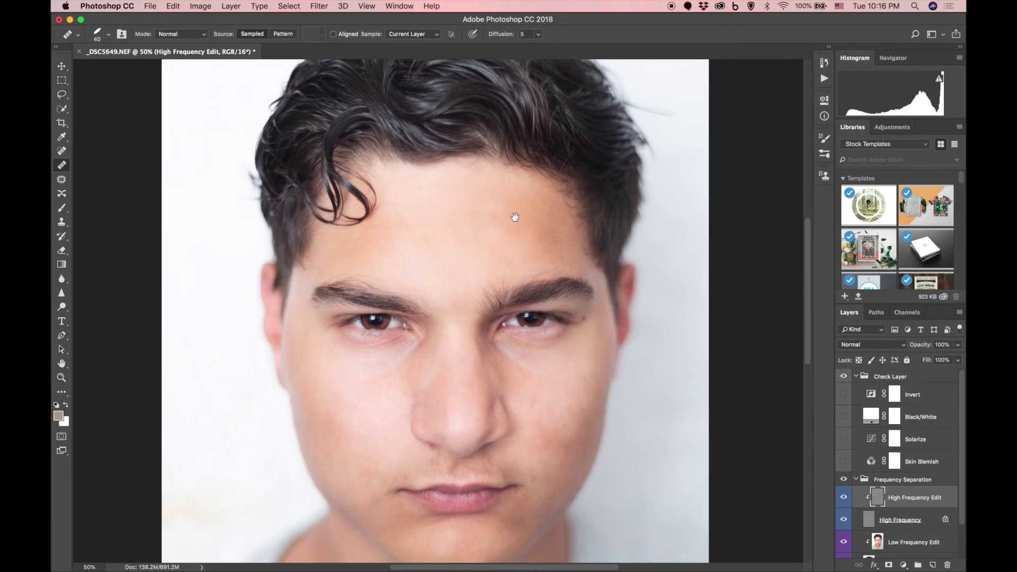
scroll(517, 235, "down", 3)
scroll(508, 323, "down", 3)
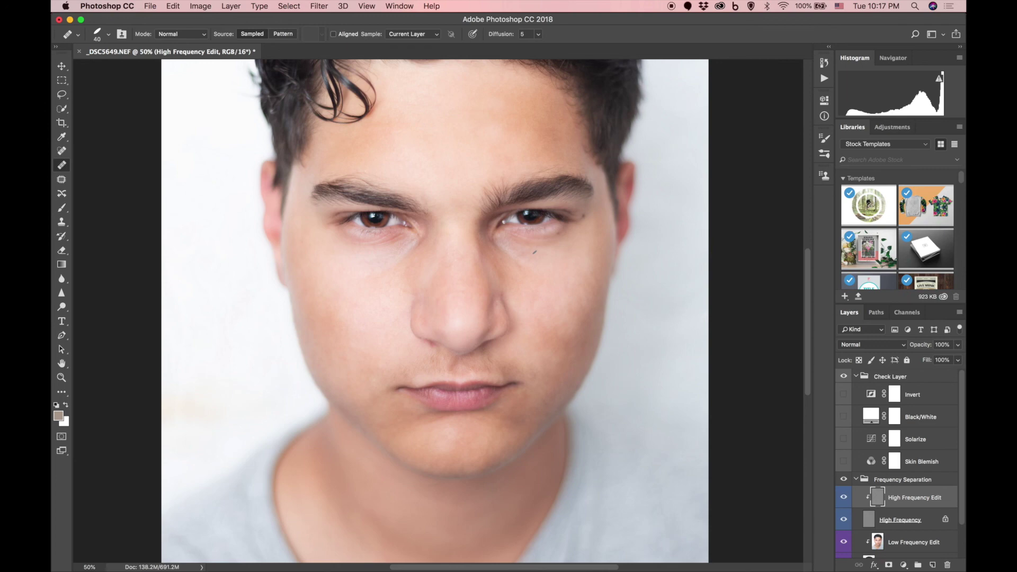
key("space")
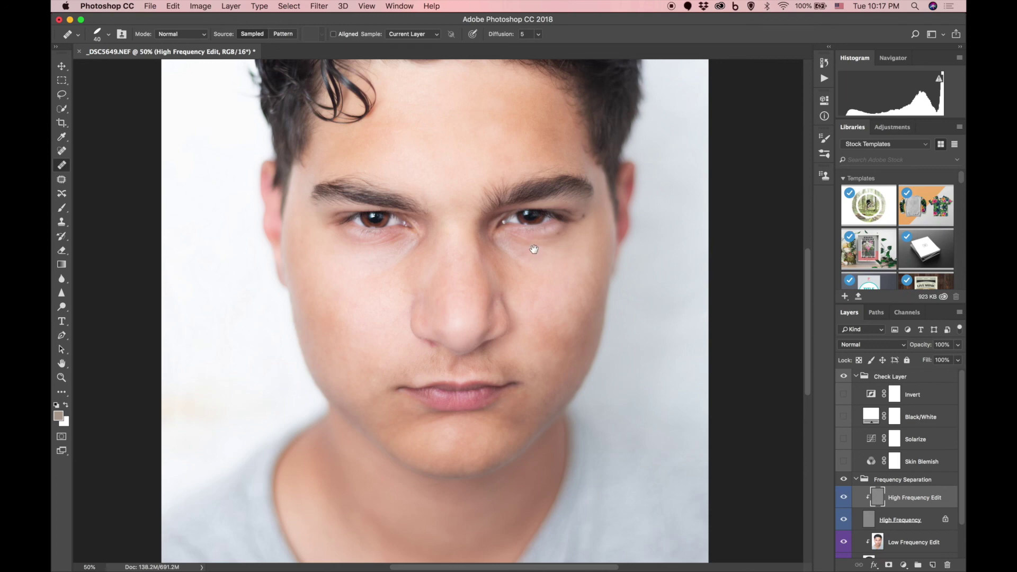